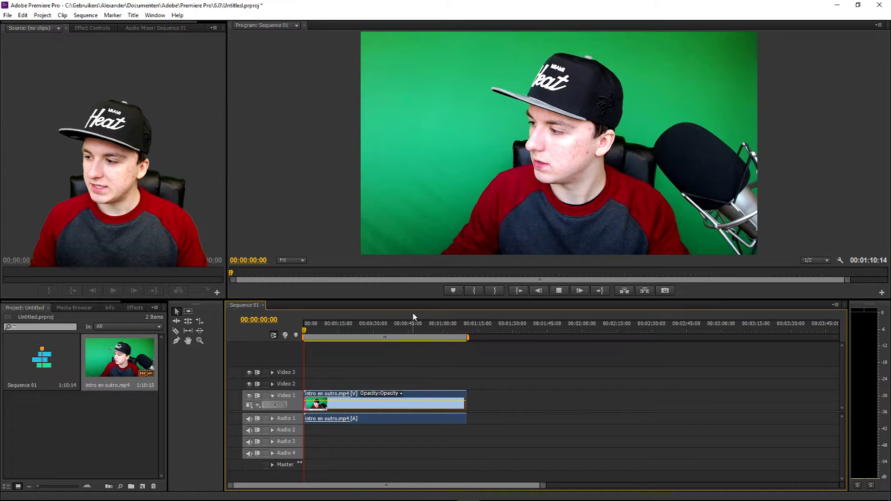
Preview the clip around 21–42 seconds, then Rate Stretch it to 47.5% speed
{"action": "left_click", "coordinate": [376, 323]}
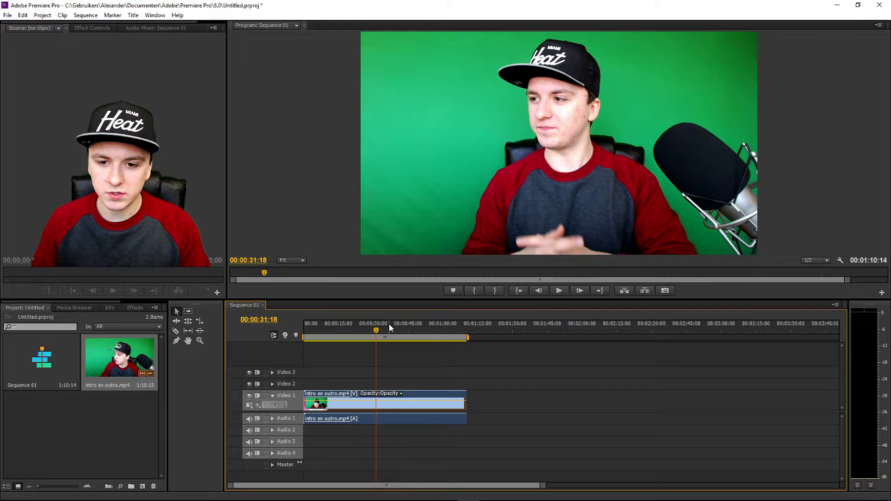
{"action": "left_click", "coordinate": [402, 323]}
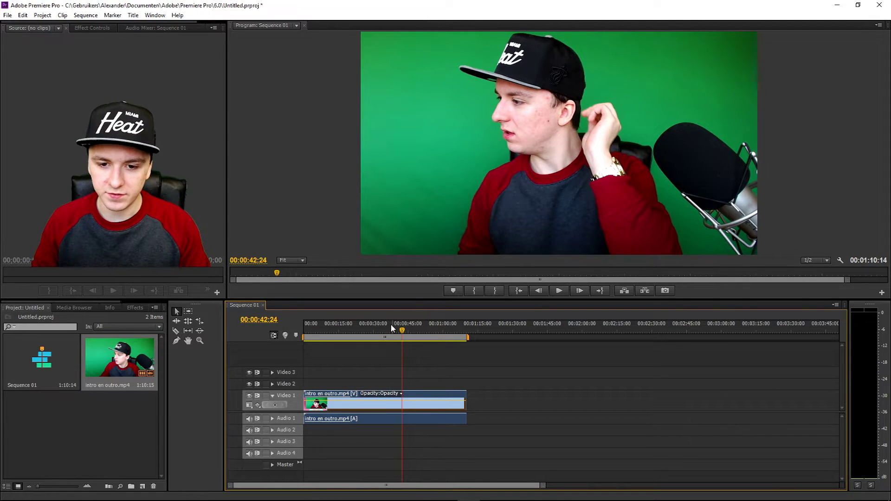
{"action": "left_click_drag", "start_coordinate": [359, 329], "coordinate": [353, 329]}
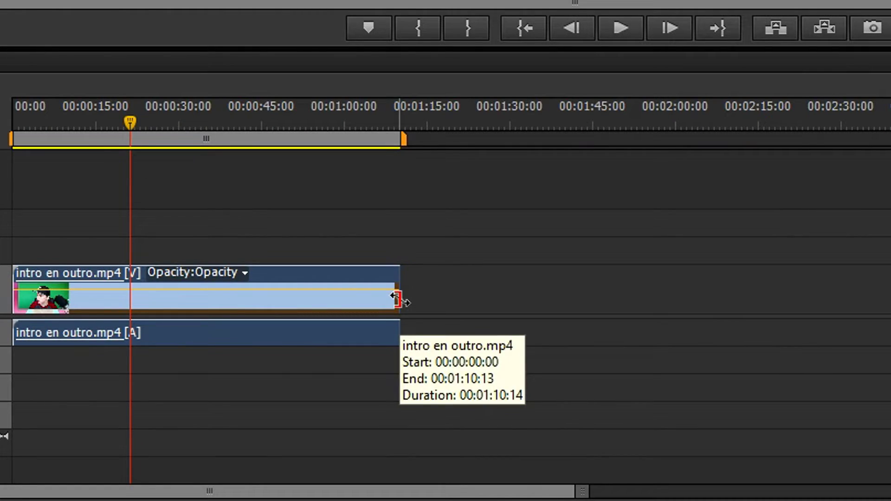
{"action": "left_click_drag", "start_coordinate": [396, 300], "coordinate": [674, 297]}
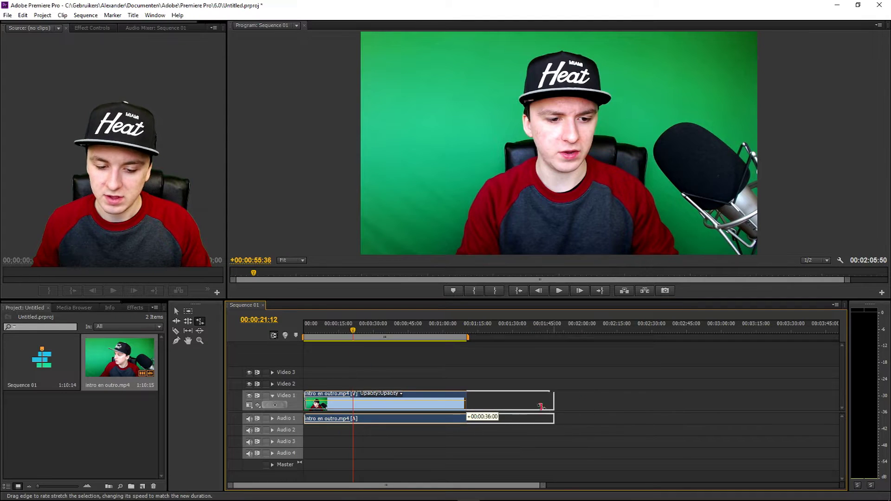
{"action": "left_click_drag", "start_coordinate": [540, 406], "coordinate": [390, 409]}
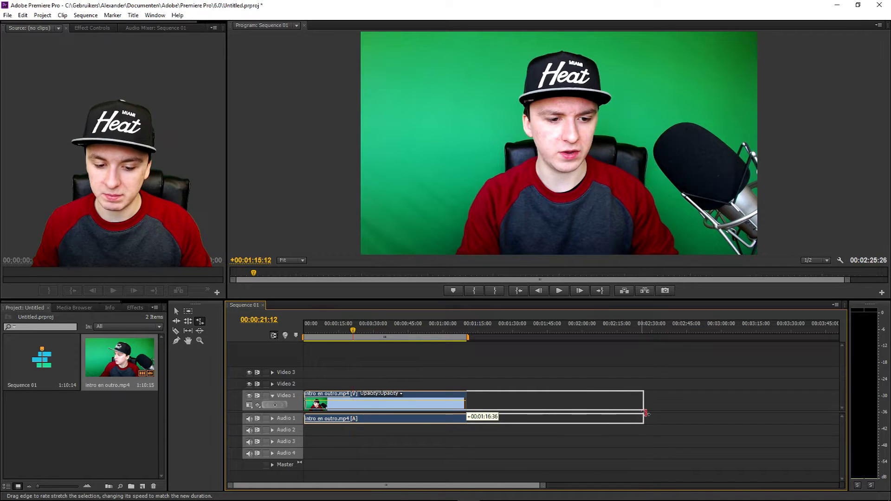
{"action": "left_click_drag", "start_coordinate": [645, 416], "coordinate": [645, 416]}
{"action": "left_click", "coordinate": [325, 326]}
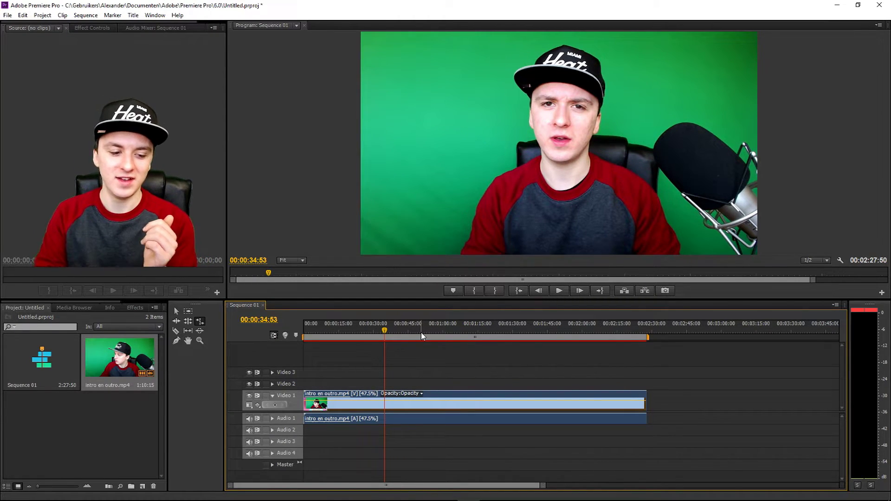
Drag the clip's end back to restore its original length
{"action": "scroll", "coordinate": [446, 367], "scroll_direction": "down", "scroll_amount": 1}
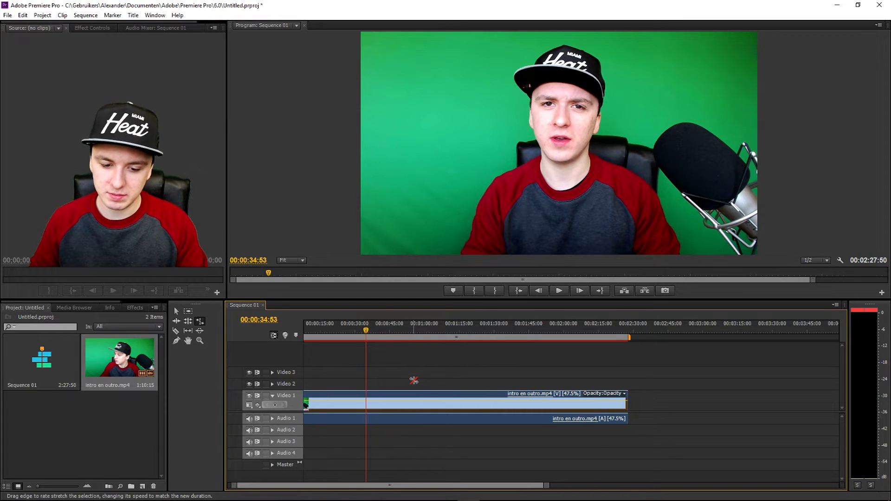
{"action": "scroll", "coordinate": [463, 390], "scroll_direction": "up", "scroll_amount": 1}
{"action": "scroll", "coordinate": [510, 398], "scroll_direction": "down", "scroll_amount": 1}
{"action": "scroll", "coordinate": [505, 398], "scroll_direction": "up", "scroll_amount": 1}
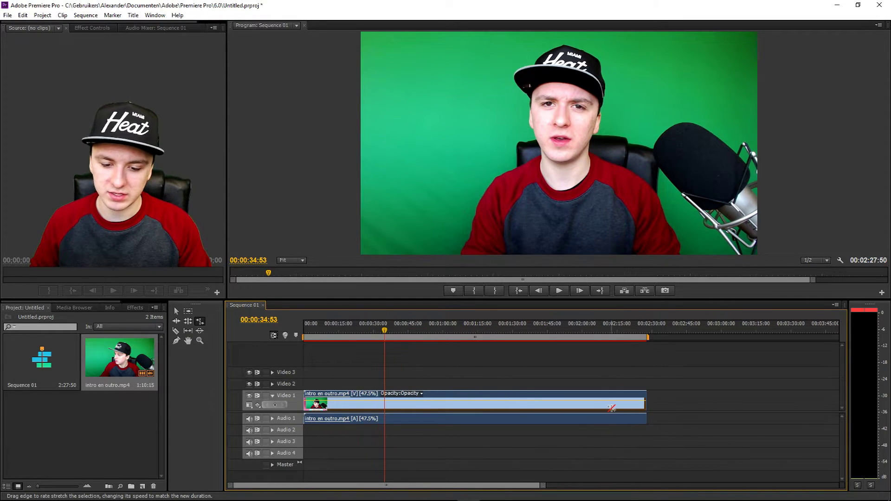
{"action": "left_click_drag", "start_coordinate": [644, 403], "coordinate": [465, 404]}
Play briefly from about 21 seconds, then stretch the clip to 31.83% speed
{"action": "left_click", "coordinate": [354, 326]}
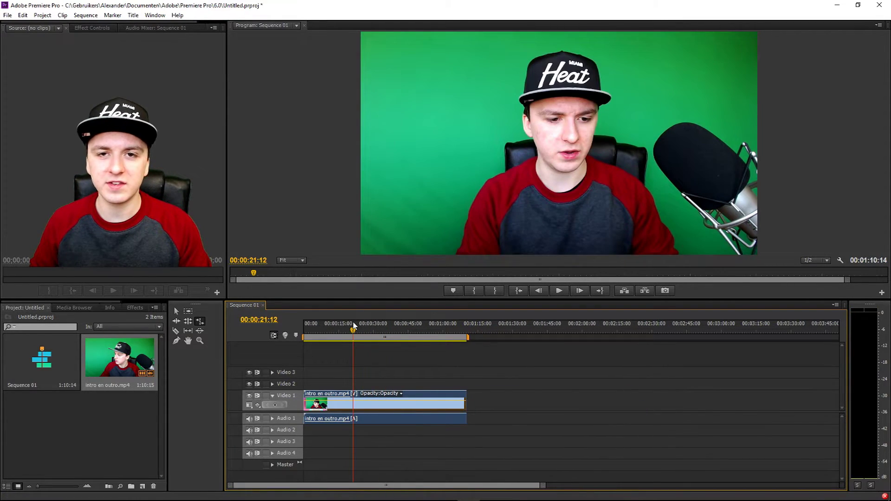
{"action": "key", "text": "space"}
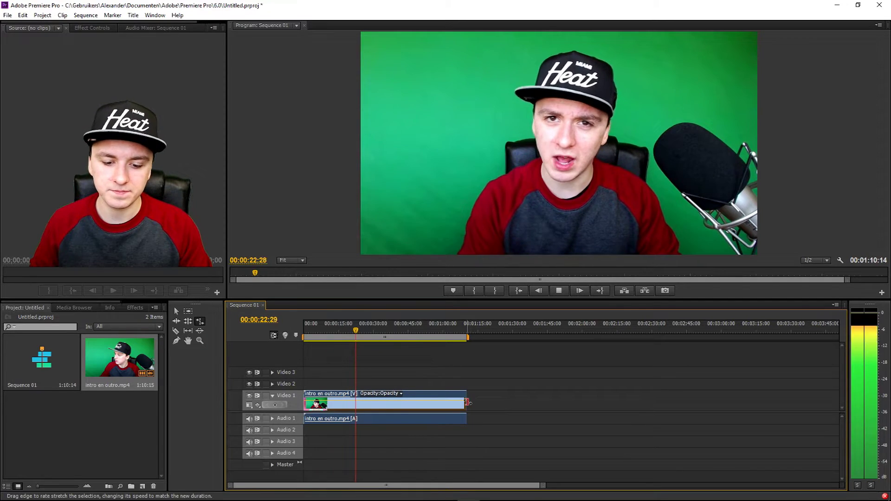
{"action": "key", "text": "space"}
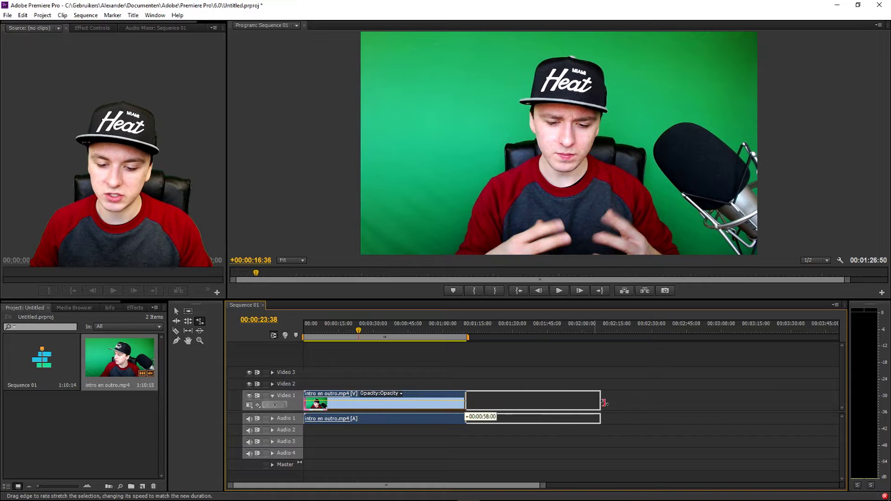
{"action": "left_click_drag", "start_coordinate": [805, 402], "coordinate": [816, 402]}
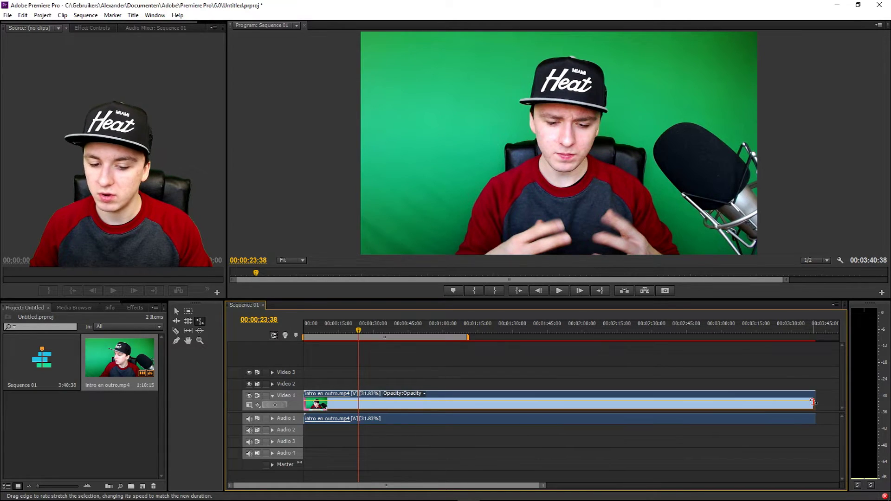
{"action": "left_click", "coordinate": [423, 330]}
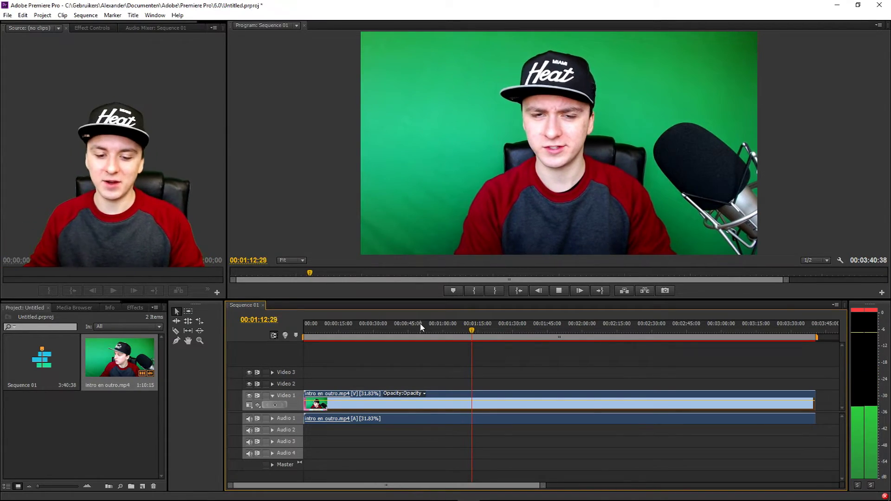
Undo the 31.83% speed change and switch back to the Rate Stretch Tool
{"action": "key", "text": "v"}
{"action": "key", "text": "ctrl+z"}
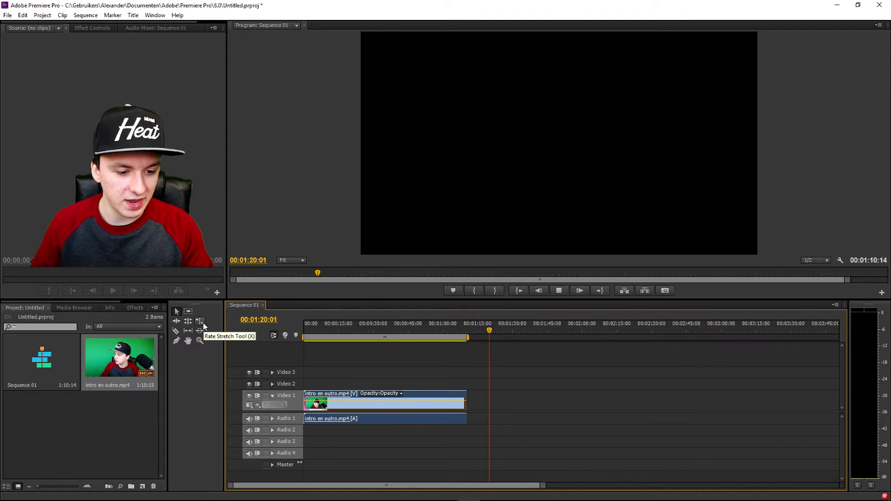
{"action": "left_click", "coordinate": [202, 325]}
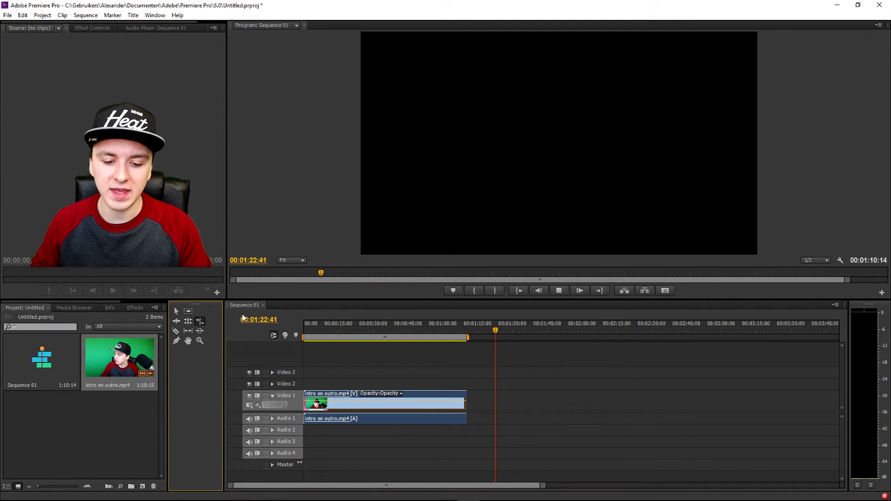
Try 180.85% speed, undo it, then stretch the clip to 88.19%
{"action": "left_click_drag", "start_coordinate": [465, 405], "coordinate": [393, 394]}
{"action": "left_click_drag", "start_coordinate": [351, 330], "coordinate": [371, 330]}
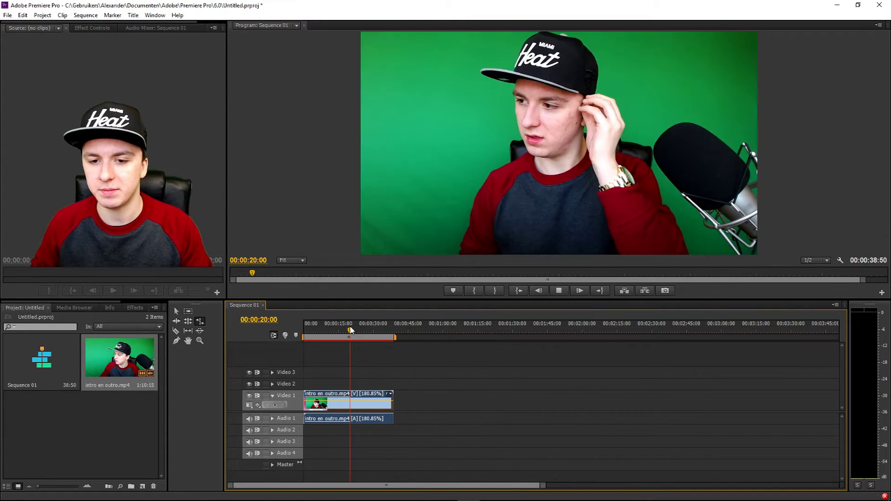
{"action": "key", "text": "ctrl+z"}
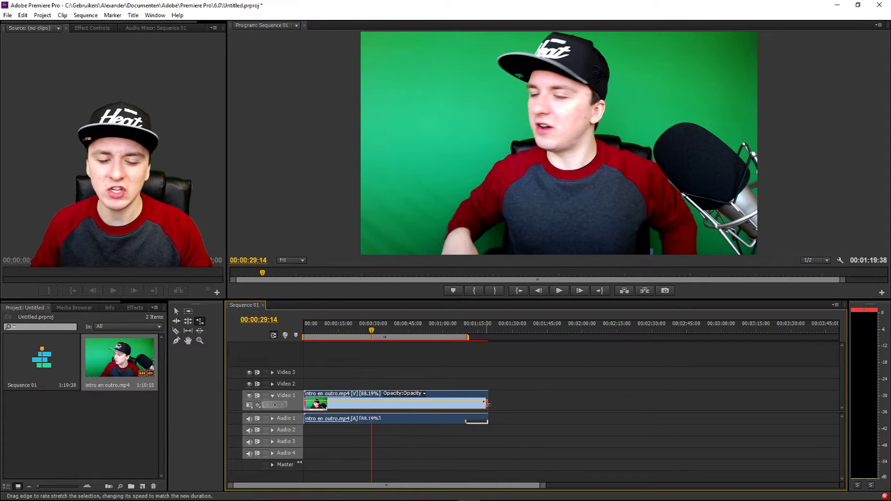
{"action": "left_click_drag", "start_coordinate": [485, 404], "coordinate": [488, 399]}
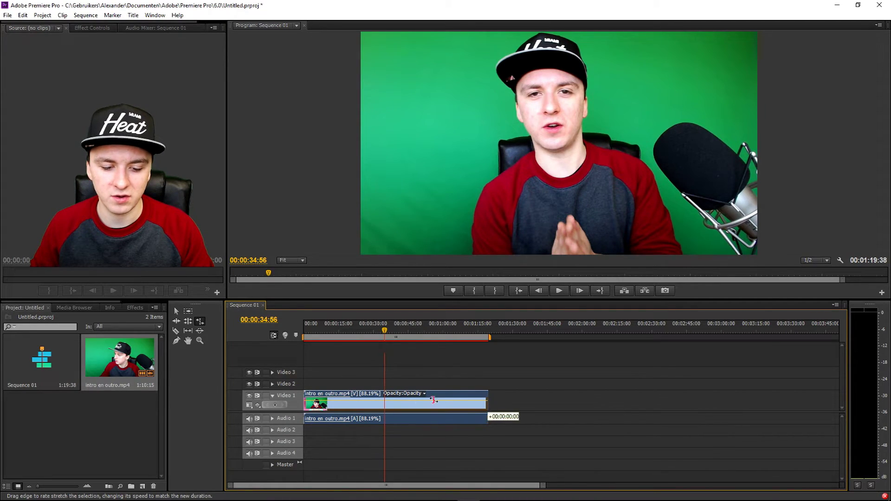
Stretch the clip's right edge further right to reach 64.17% speed
{"action": "left_click_drag", "start_coordinate": [433, 399], "coordinate": [388, 400]}
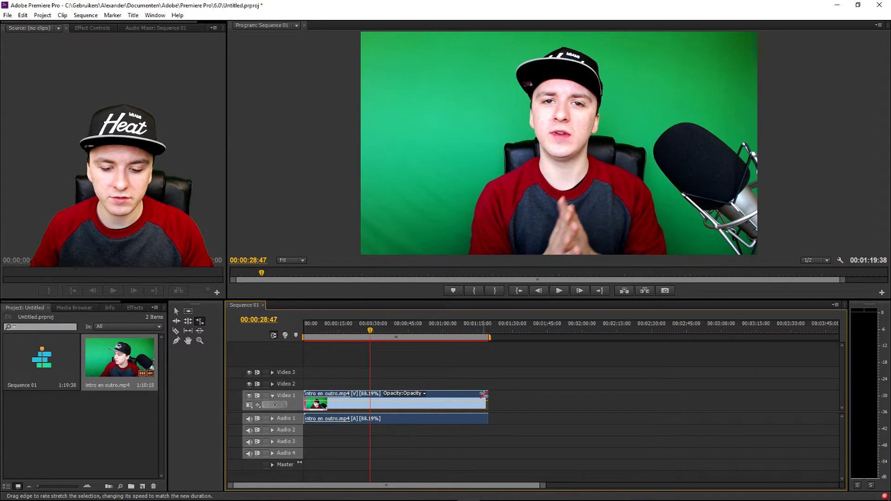
{"action": "left_click_drag", "start_coordinate": [485, 396], "coordinate": [555, 391]}
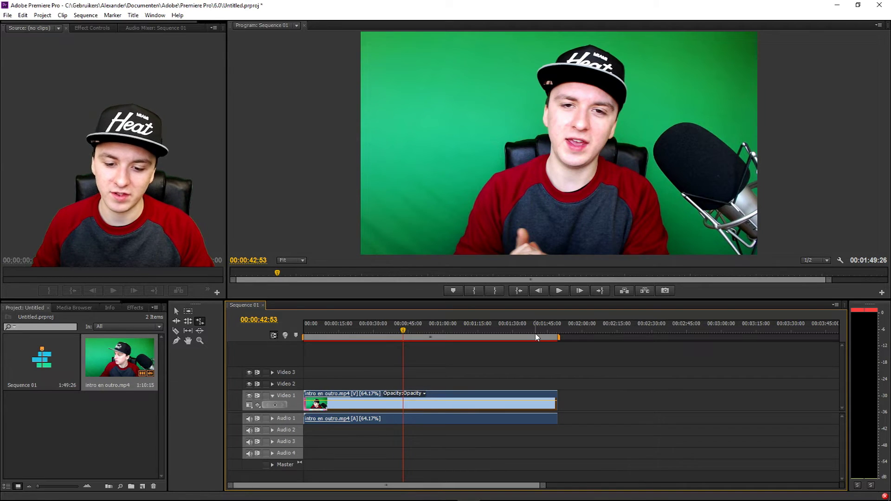
Stretch the clip far right to 21.55% speed, then play and stop the result
{"action": "left_click_drag", "start_coordinate": [556, 404], "coordinate": [631, 404]}
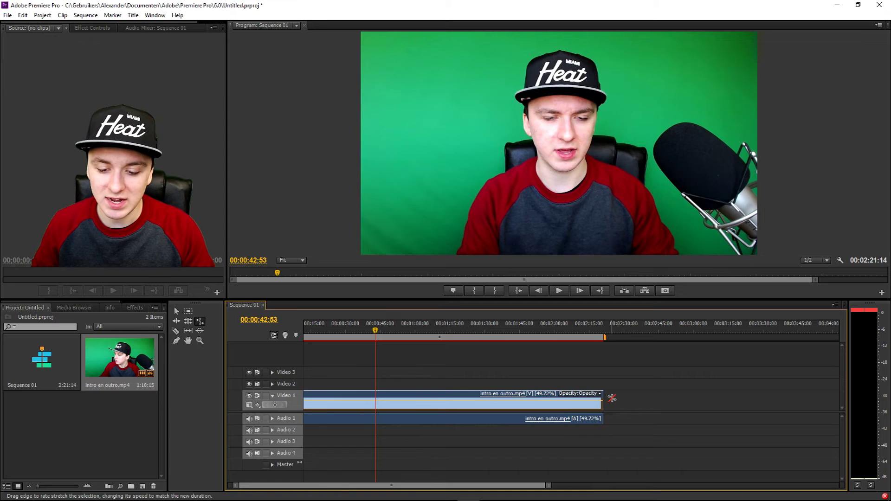
{"action": "left_click_drag", "start_coordinate": [601, 400], "coordinate": [837, 405]}
{"action": "left_click", "coordinate": [447, 324]}
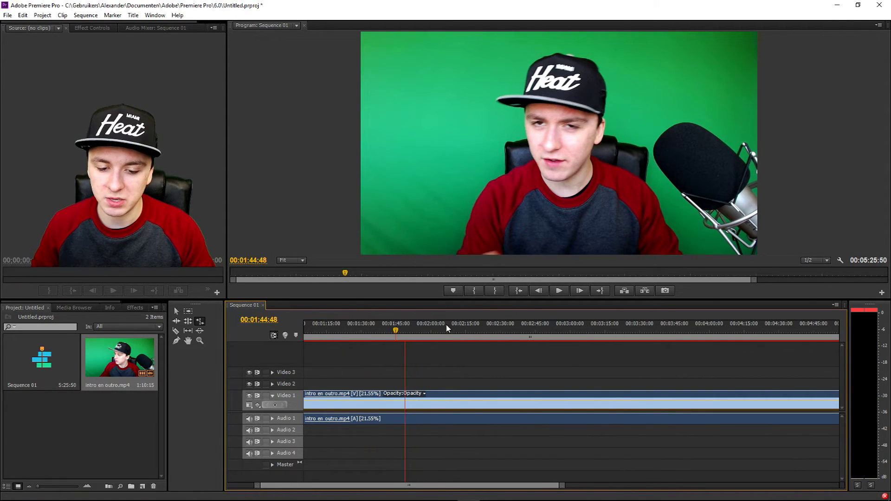
{"action": "key", "text": "space"}
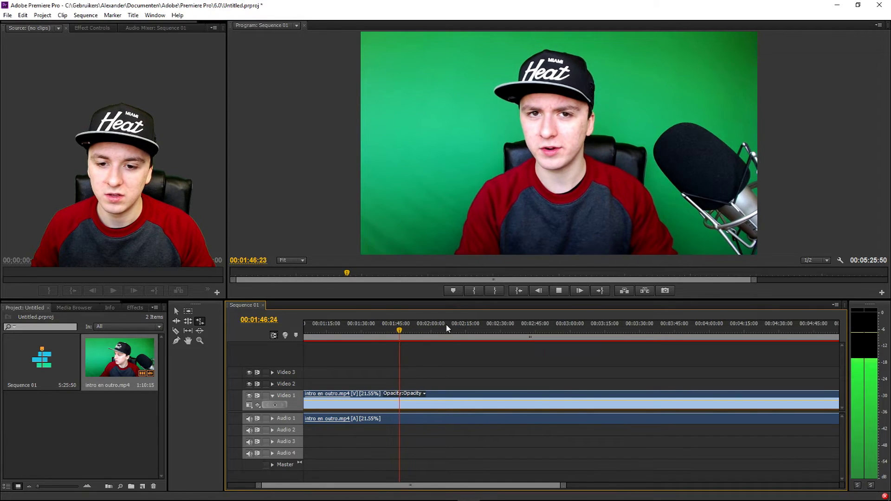
{"action": "key", "text": "space"}
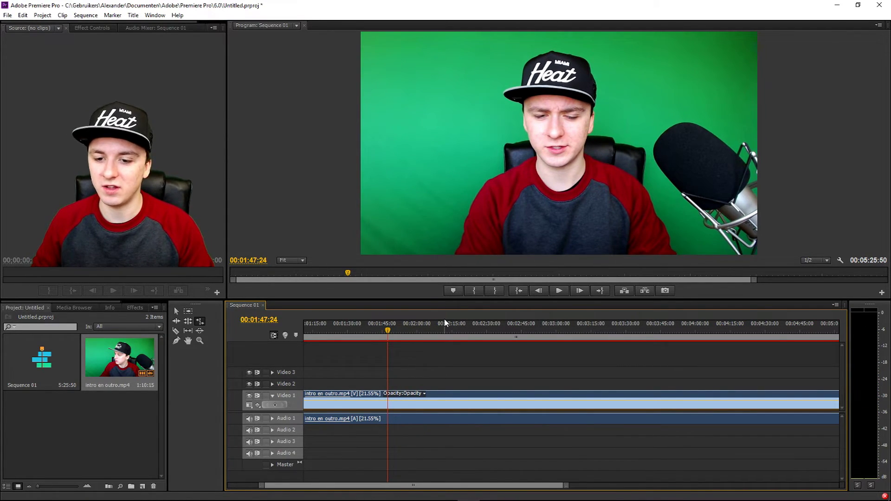